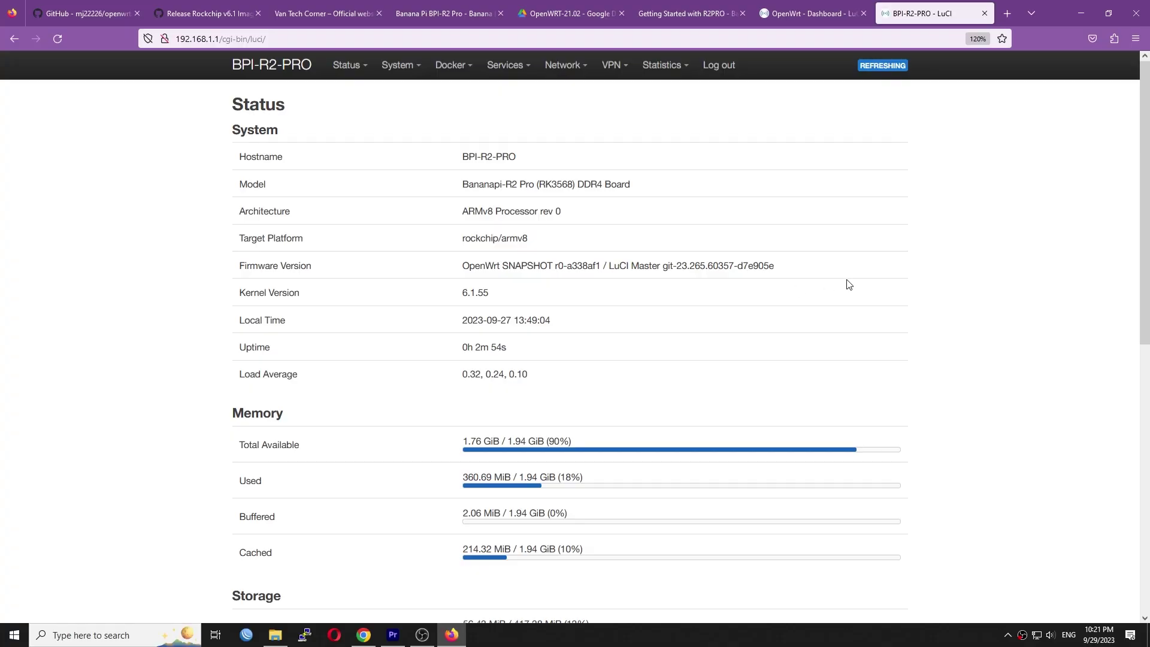
Review the BPI-R2 Pro wiki page, then open the OpenWRT-21.02 folder in the shared Drive
scroll(848, 283, "down", 5)
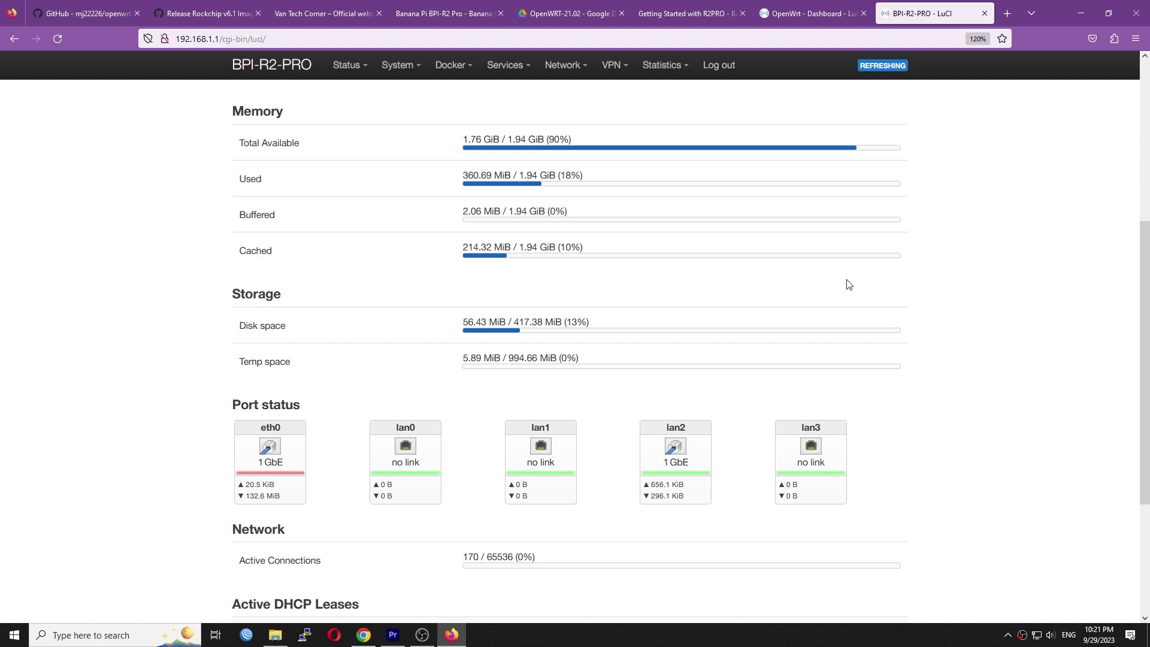
scroll(848, 284, "down", 4)
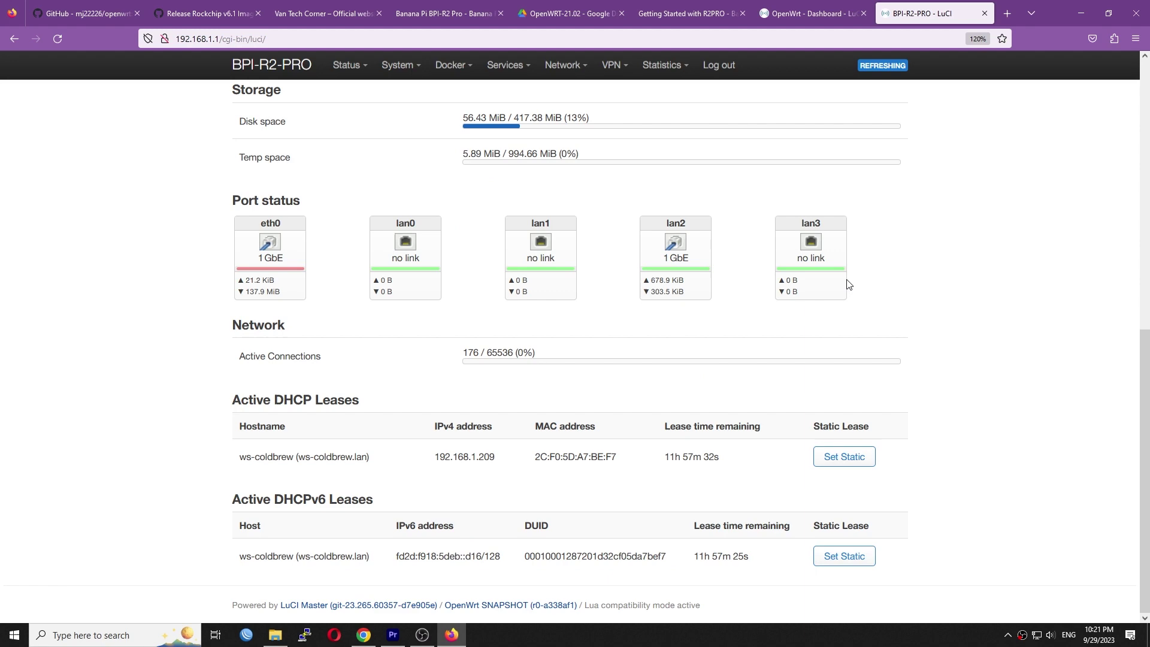
scroll(848, 284, "up", 9)
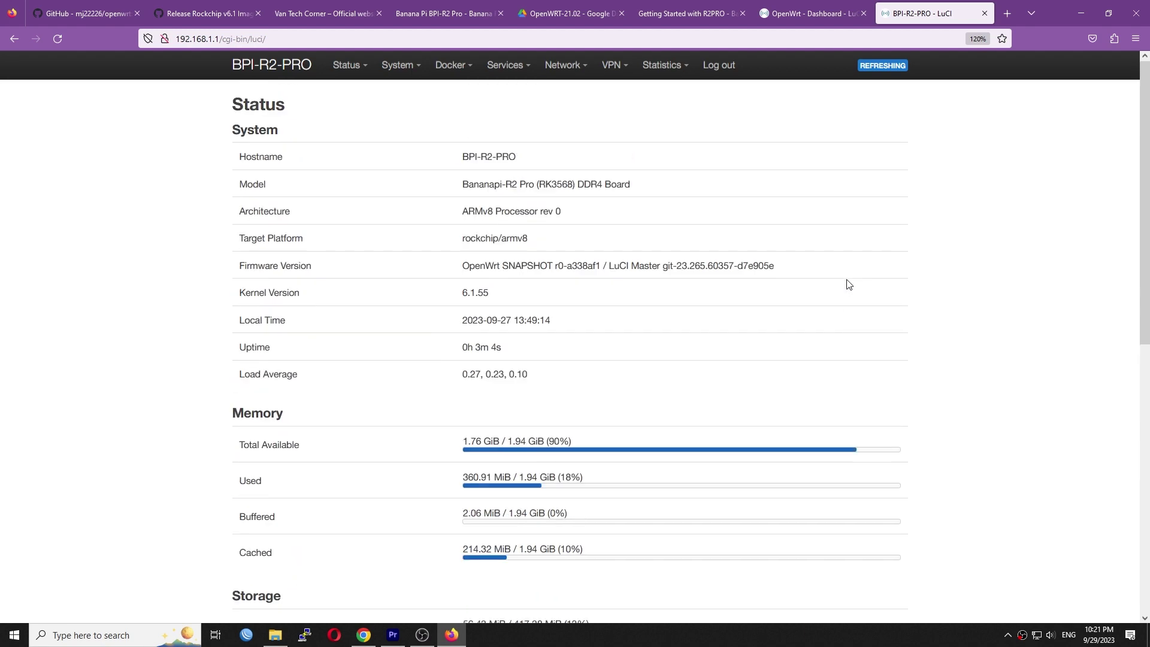
left_click_drag(291, 122, 116, 122)
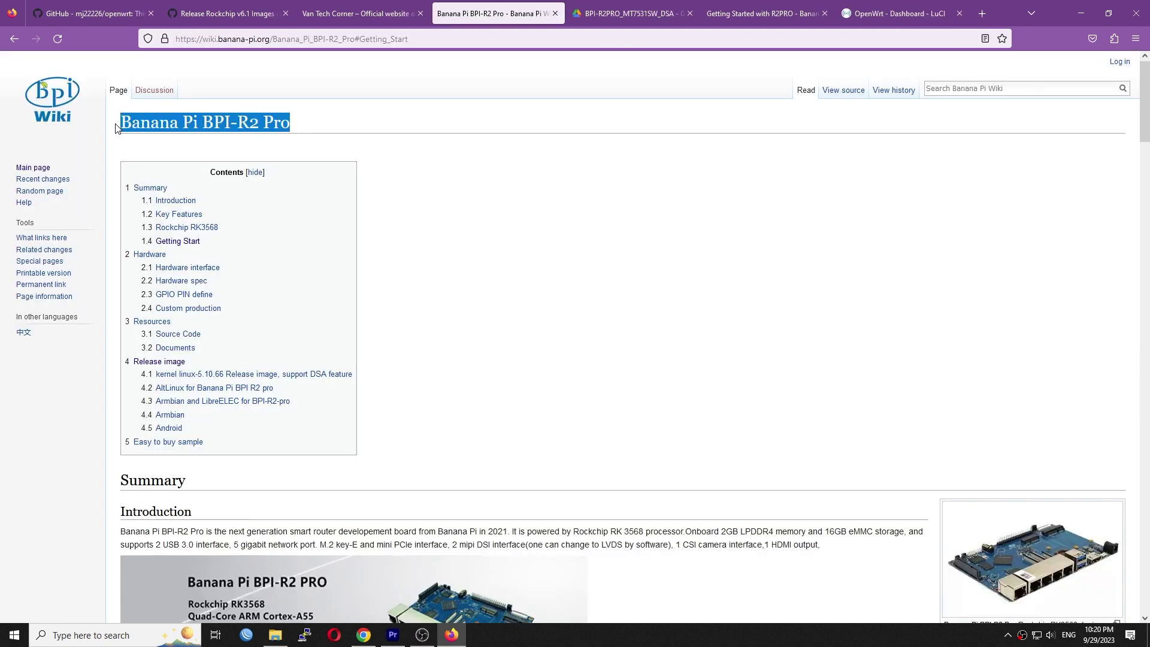
left_click(421, 113)
left_click(630, 9)
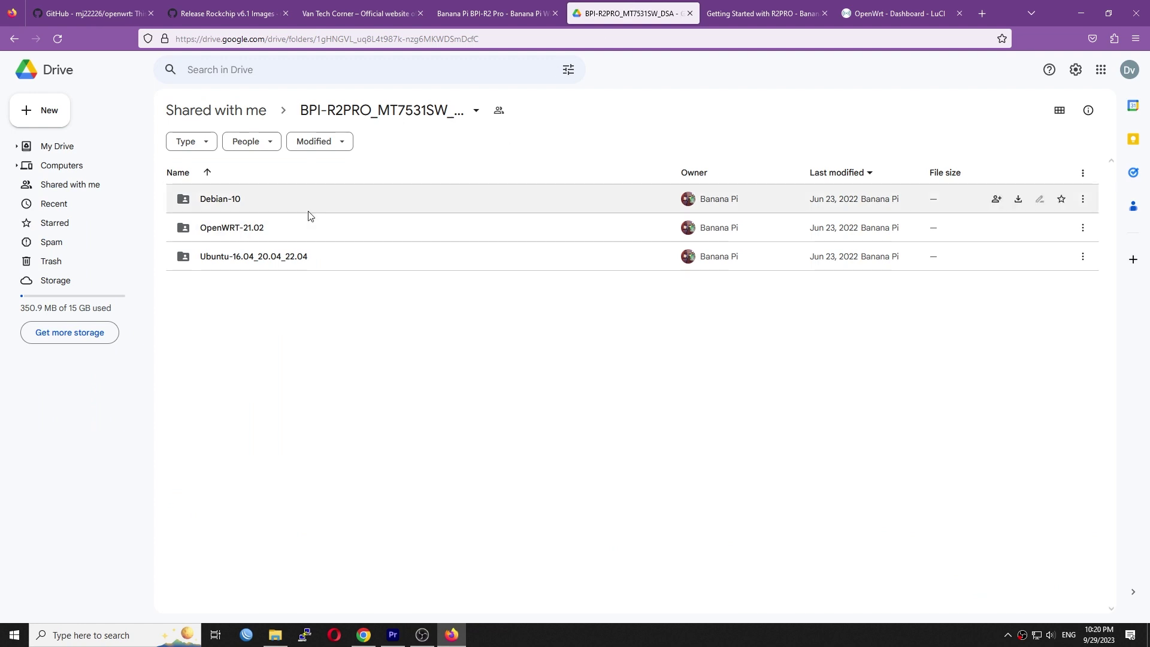
double_click(292, 226)
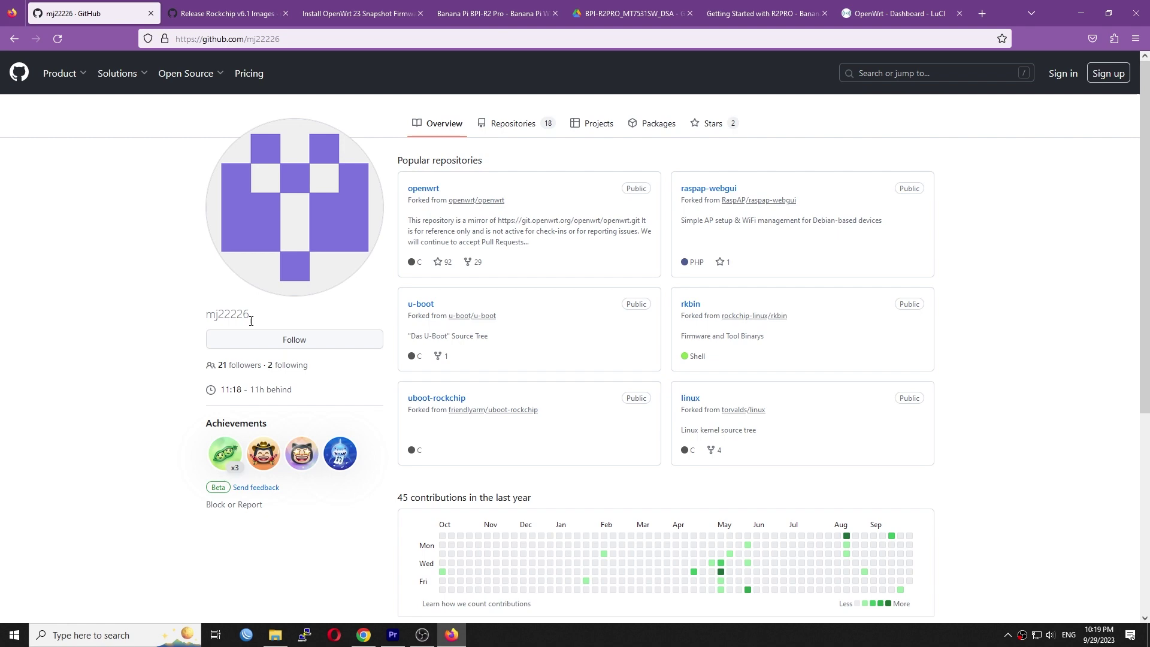
Open the forked openwrt repository and its Rockchip v6.1 Images release
left_click(277, 316)
left_click(432, 191)
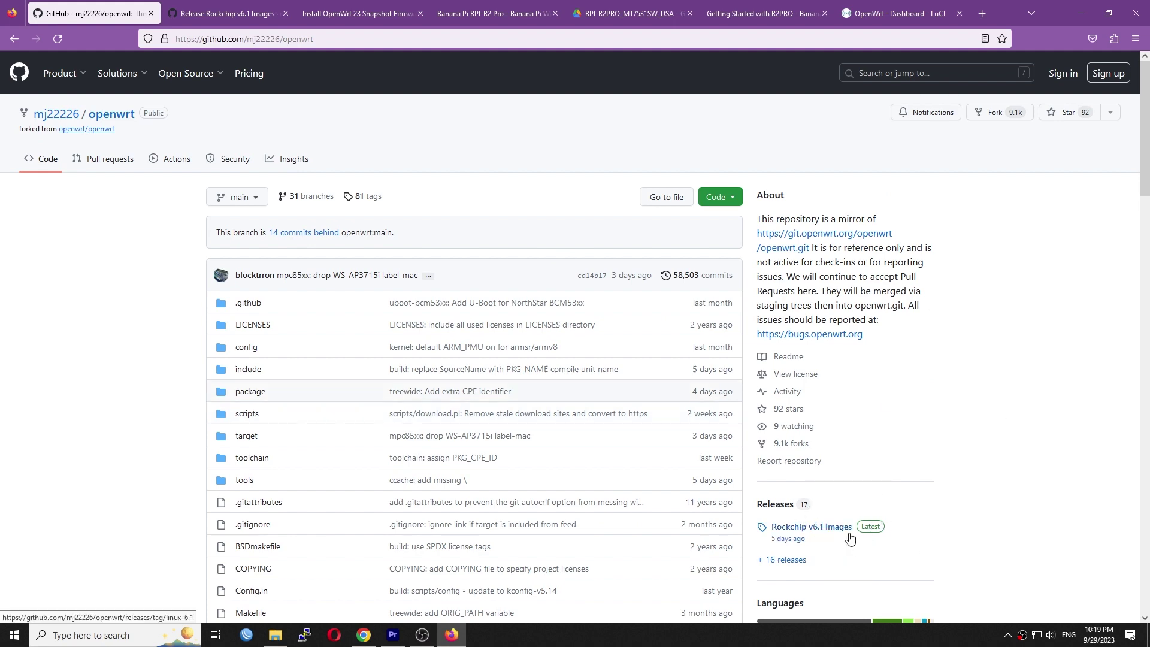
left_click(234, 13)
Scroll to the release assets and point out the bpi-r2-pro squashfs image
scroll(669, 402, "down", 1)
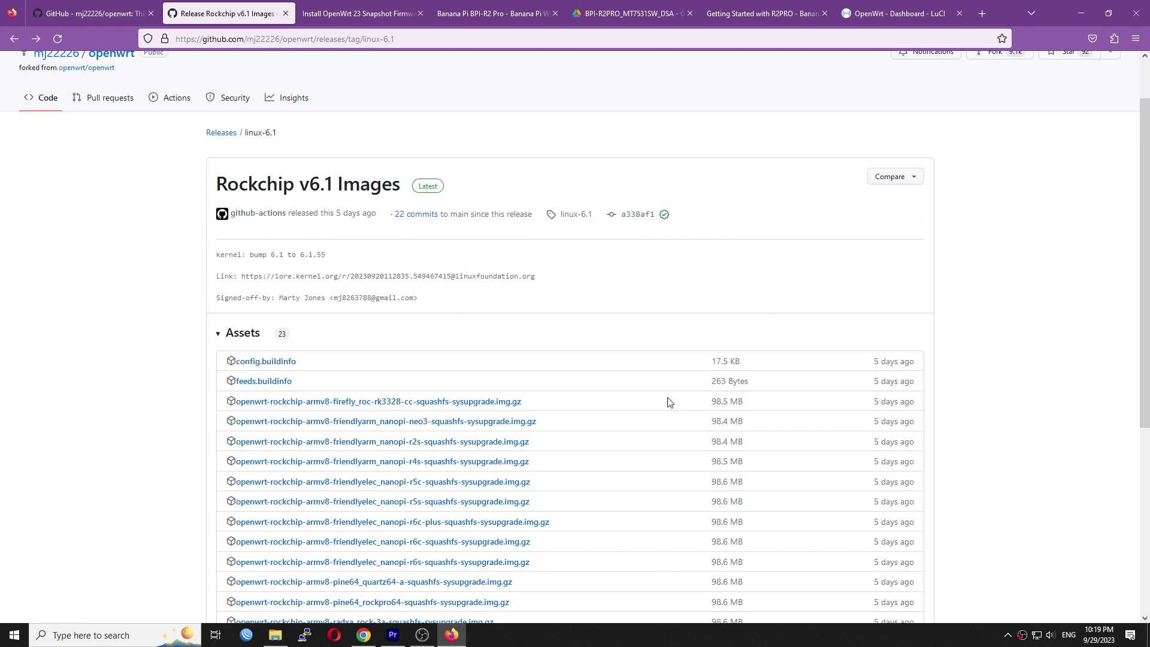
left_click_drag(218, 181, 385, 183)
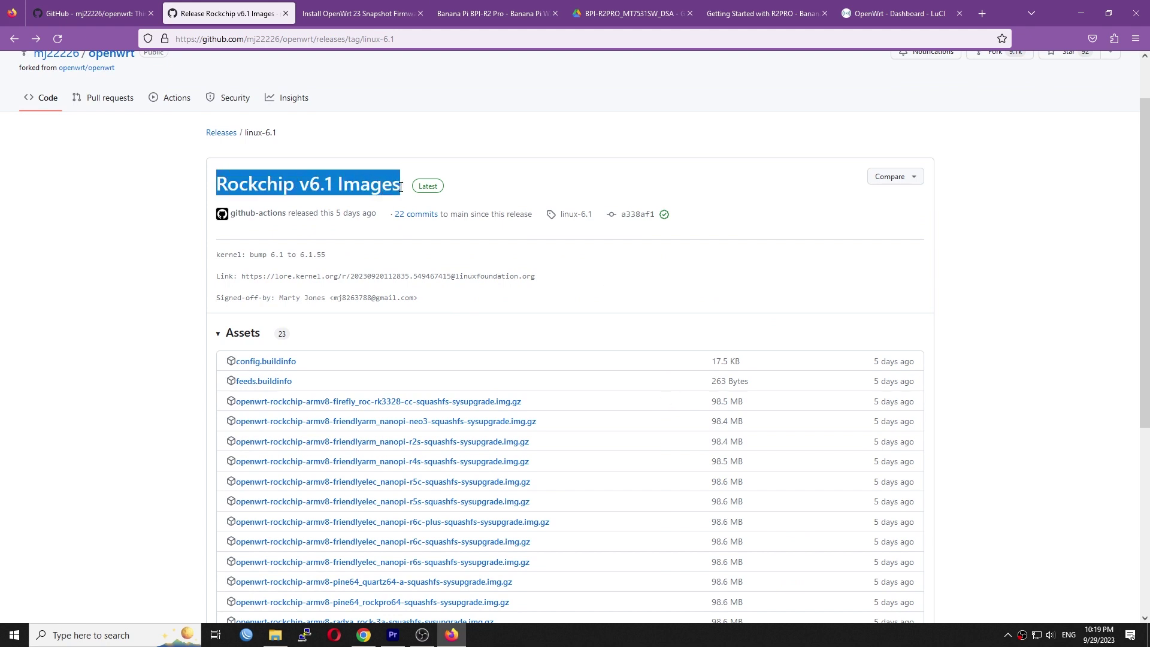
left_click(401, 187)
scroll(453, 273, "down", 2)
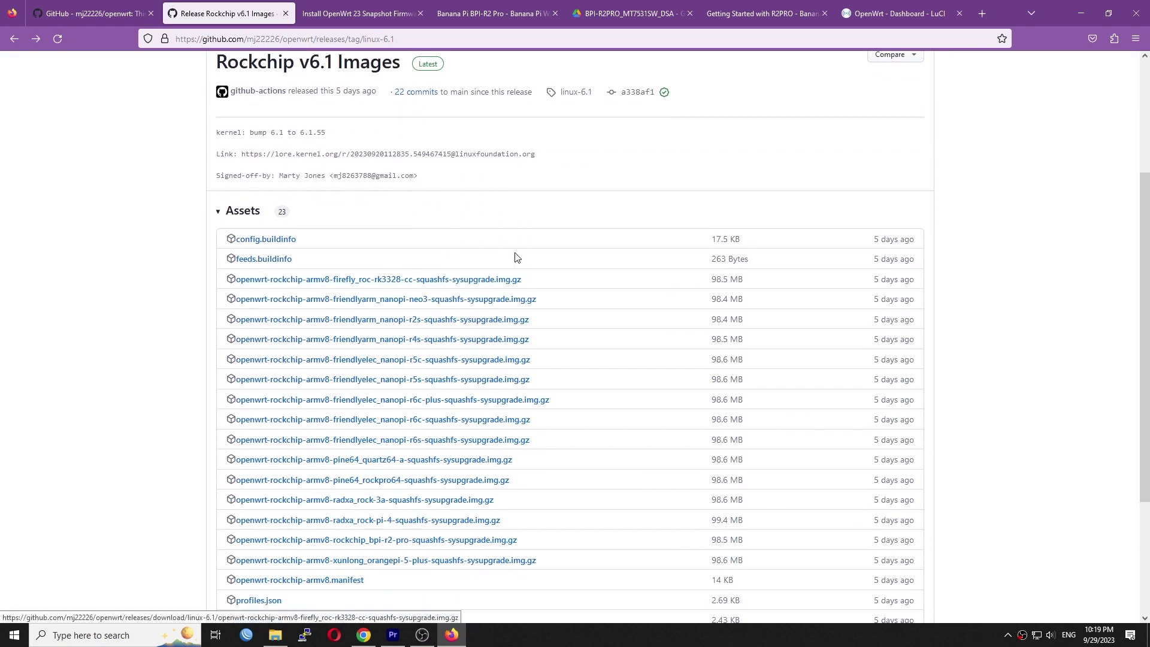
left_click_drag(535, 547, 241, 548)
left_click(580, 581)
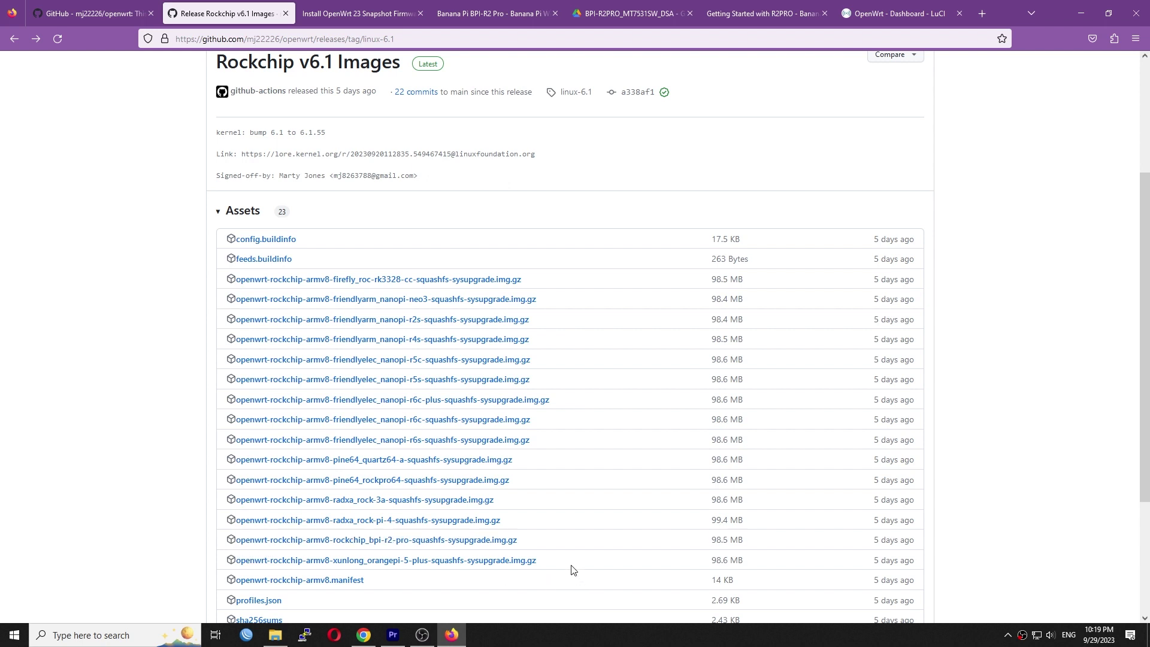
Switch to the Van Tech Corner OpenWrt 23 install guide for the BPI R2 PRO
key("ctrl+Tab")
left_click_drag(428, 218, 321, 193)
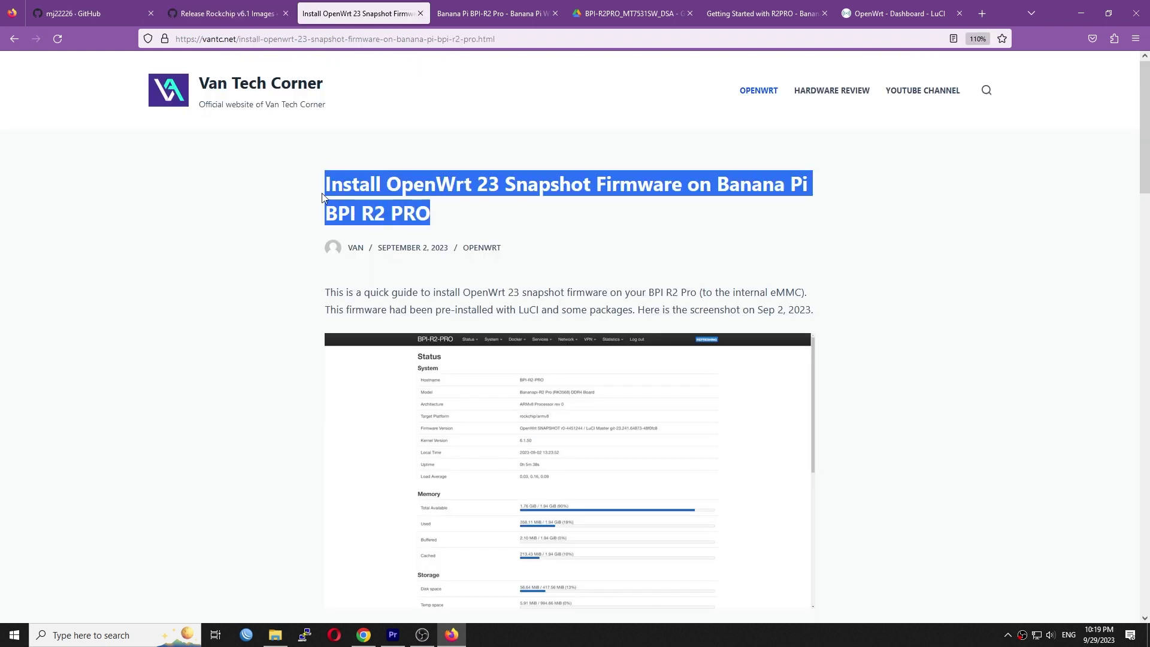
left_click(700, 226)
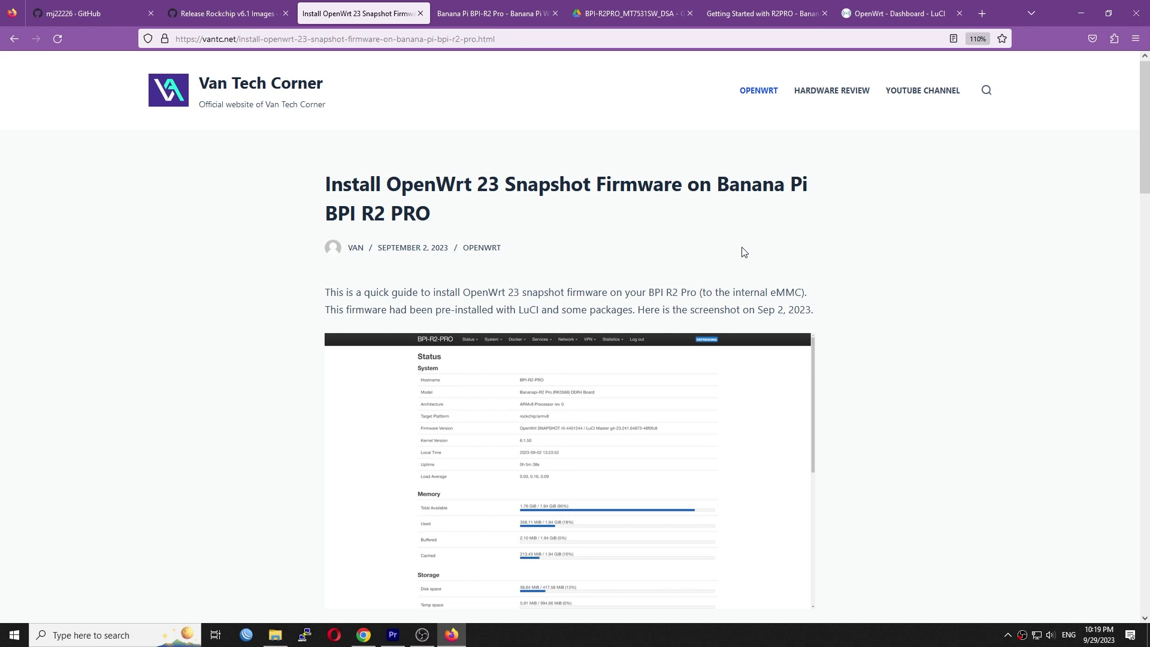
Find the bpi-r2-pro-sd-to-emmc-flash.img.gz asset in the guide, then minimize Chrome for Rufus
scroll(881, 302, "down", 6)
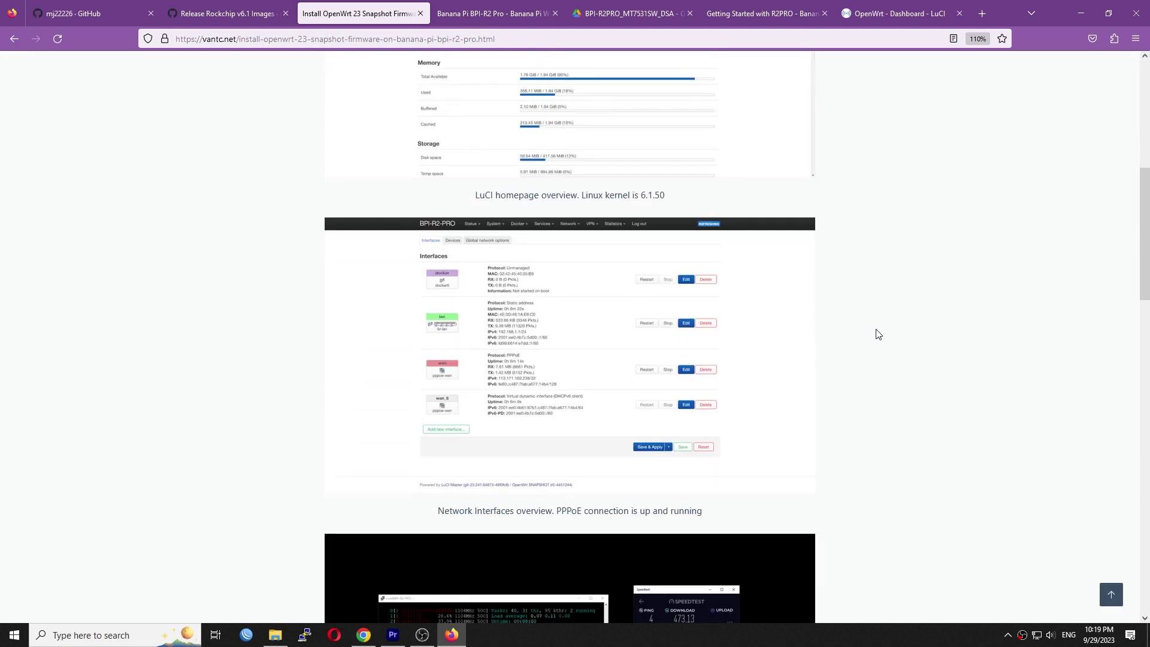
scroll(878, 333, "down", 10)
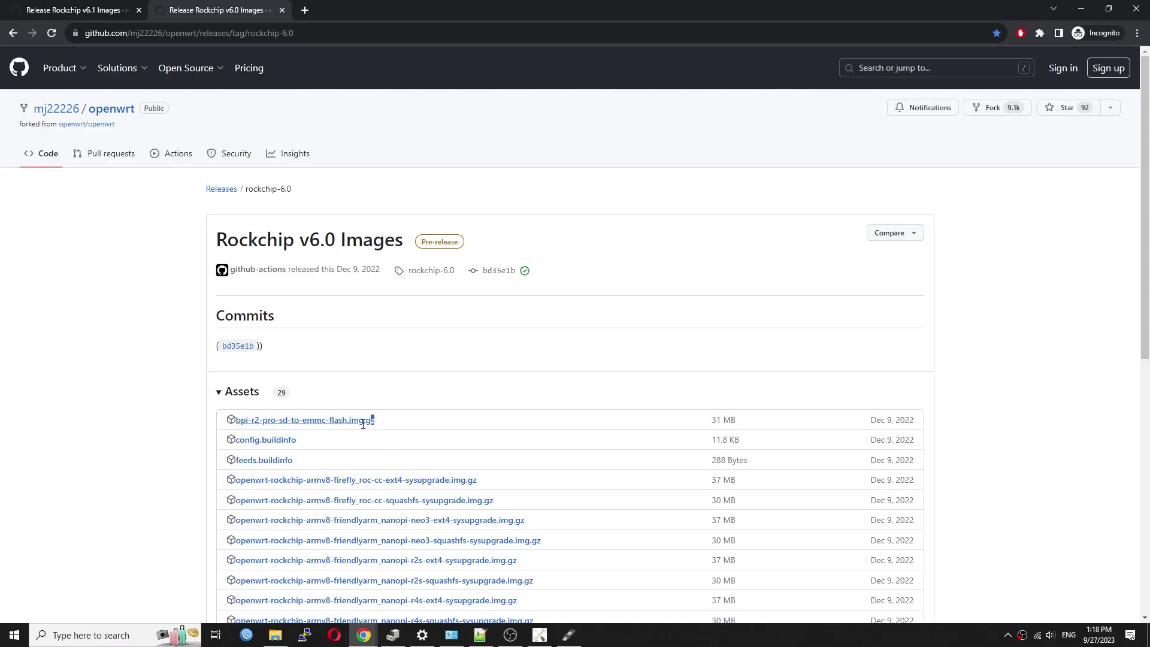
left_click_drag(372, 419, 253, 423)
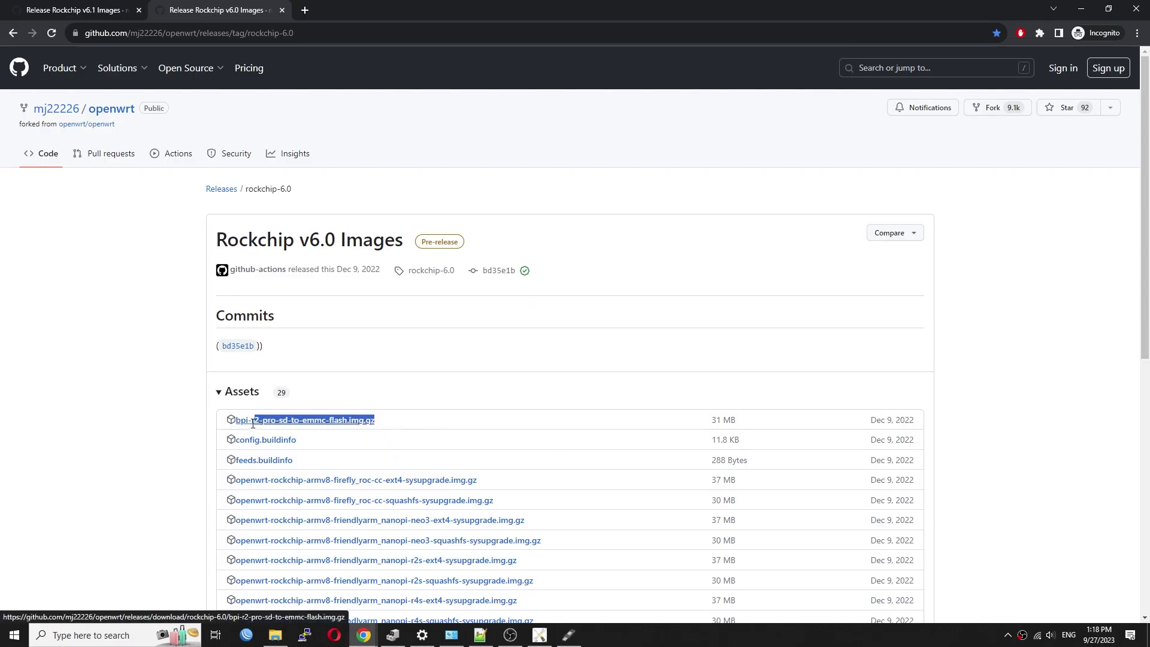
left_click(548, 405)
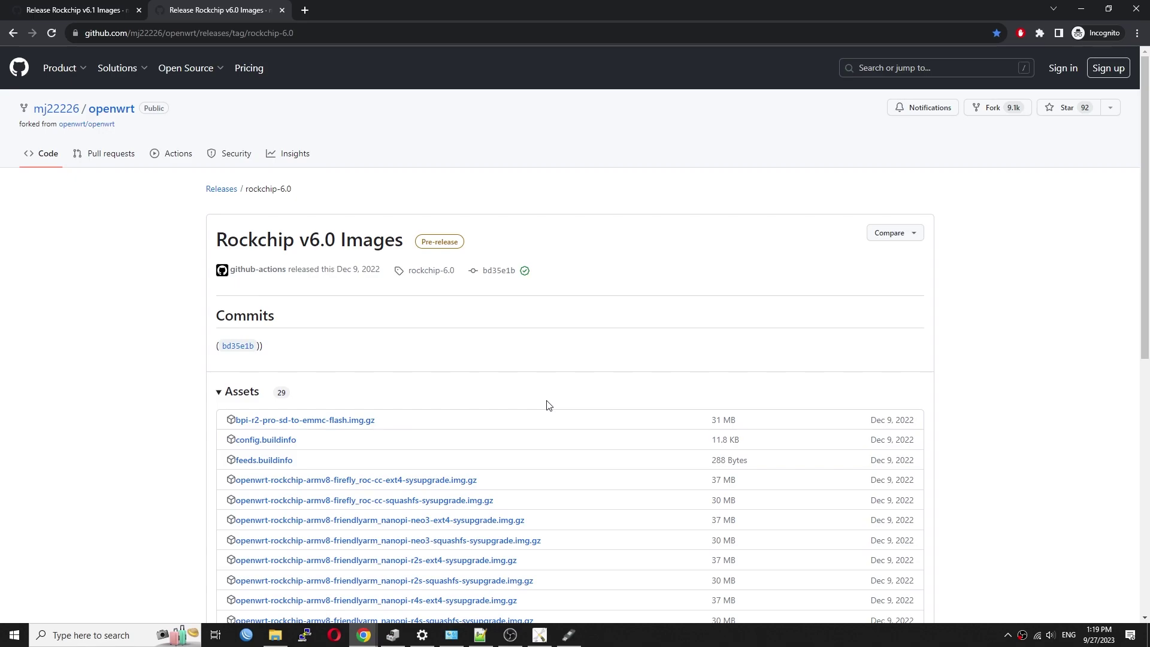
left_click(1075, 6)
Load bpi-r2-pro-sd-to-emmc-flash.img.gz in Rufus and write it to the 16 GB drive
left_click(684, 213)
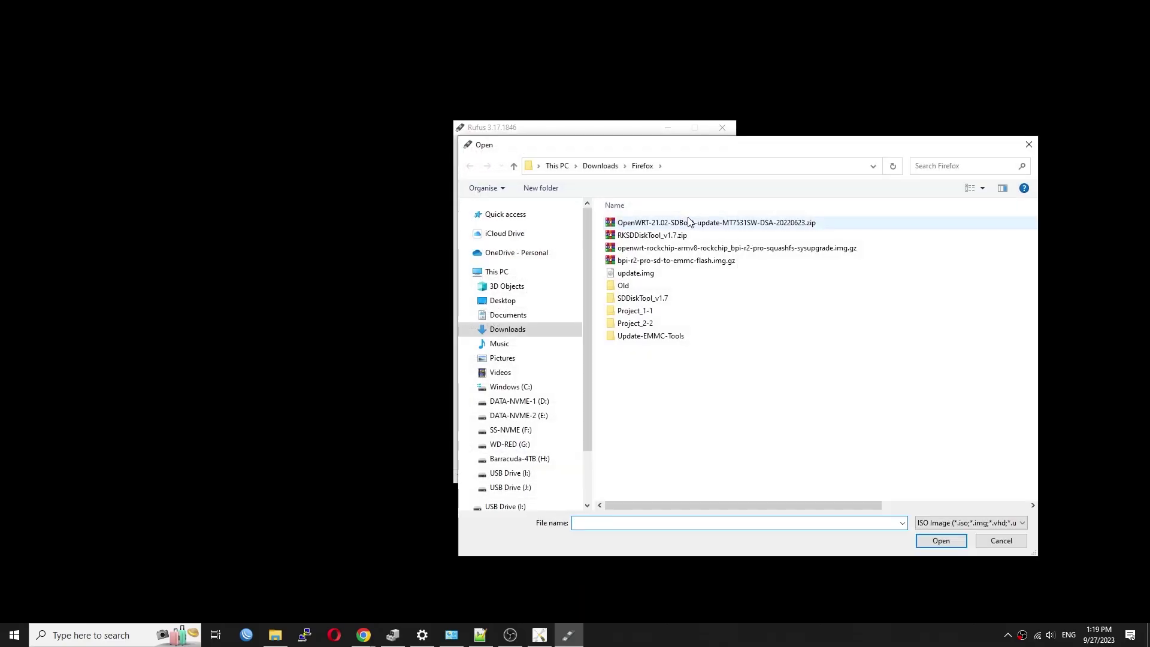
left_click(678, 263)
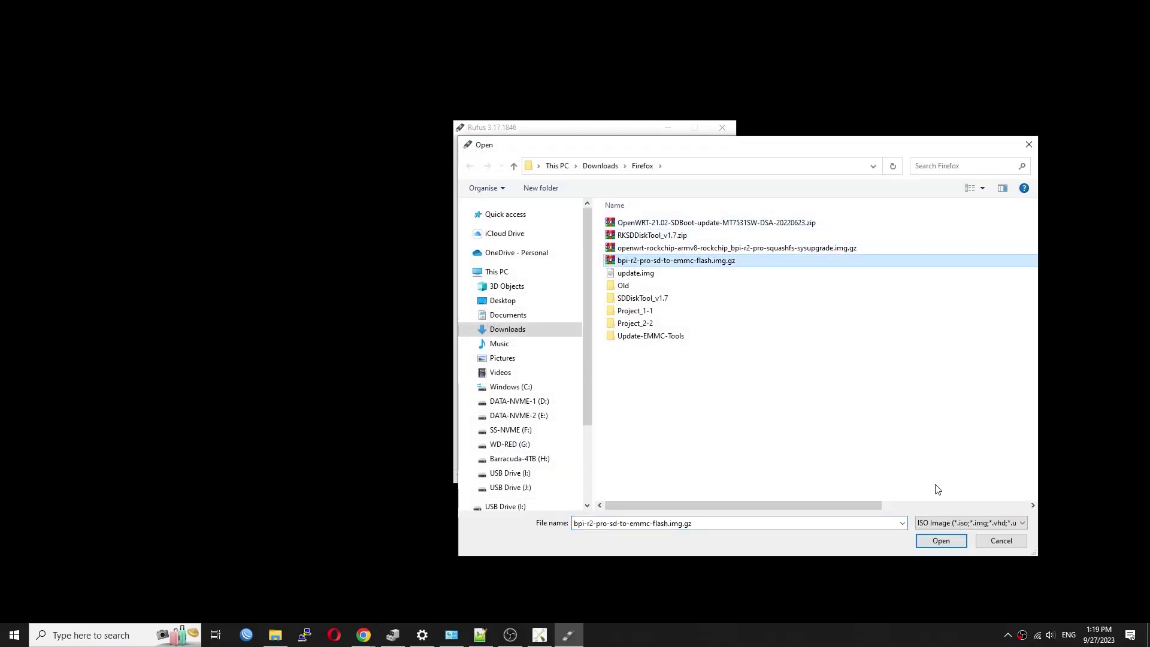
left_click(940, 540)
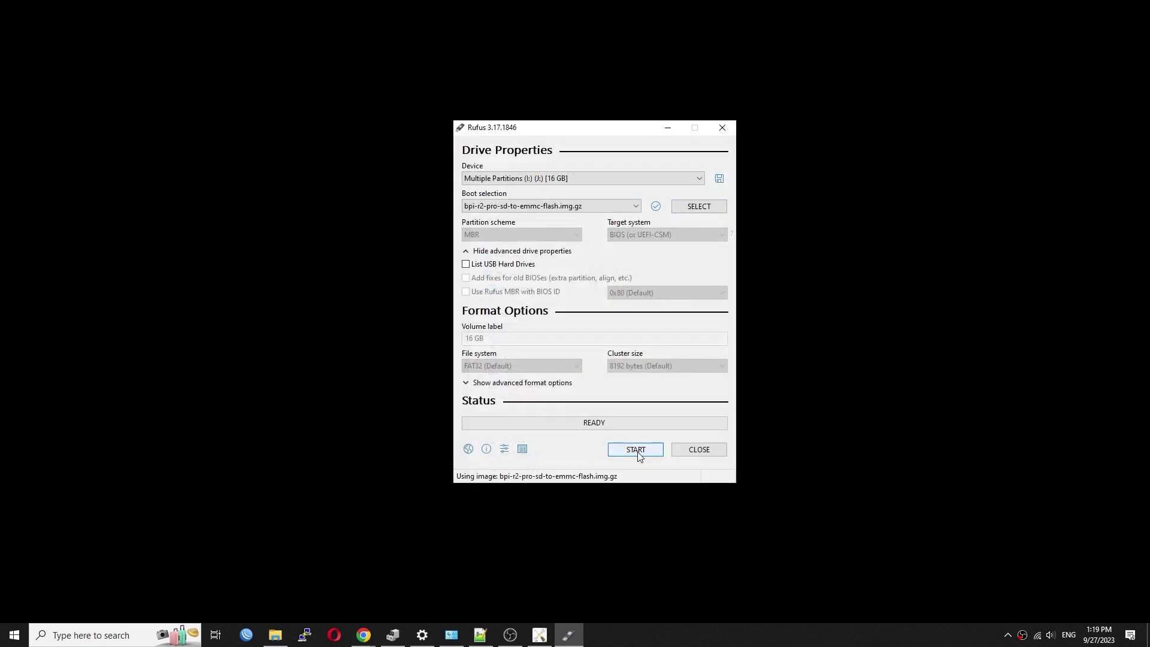
left_click(637, 452)
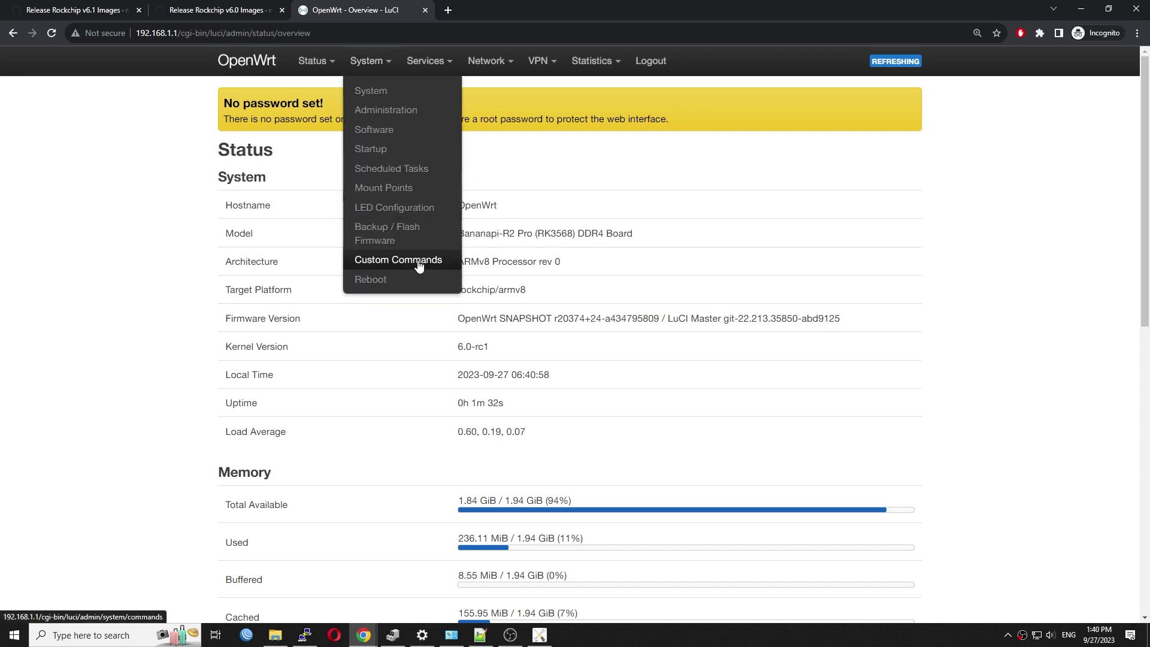
Run the 'BPI R2 PRO eMMC flash' custom command and check the dd output's no-space error
left_click(419, 262)
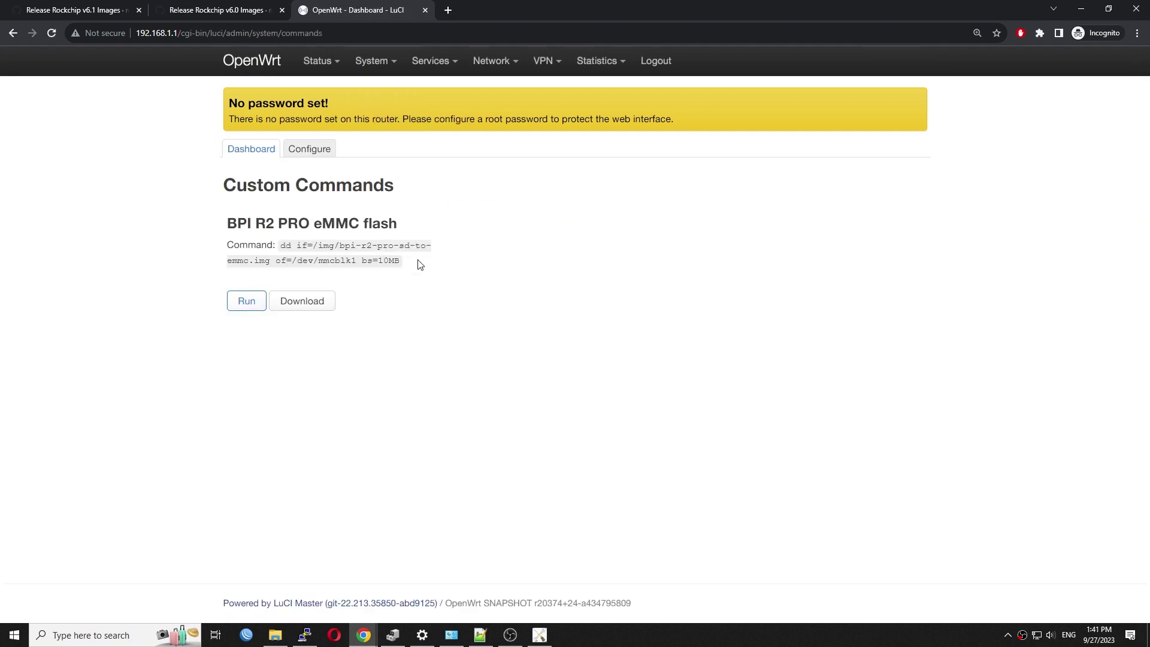
left_click(247, 301)
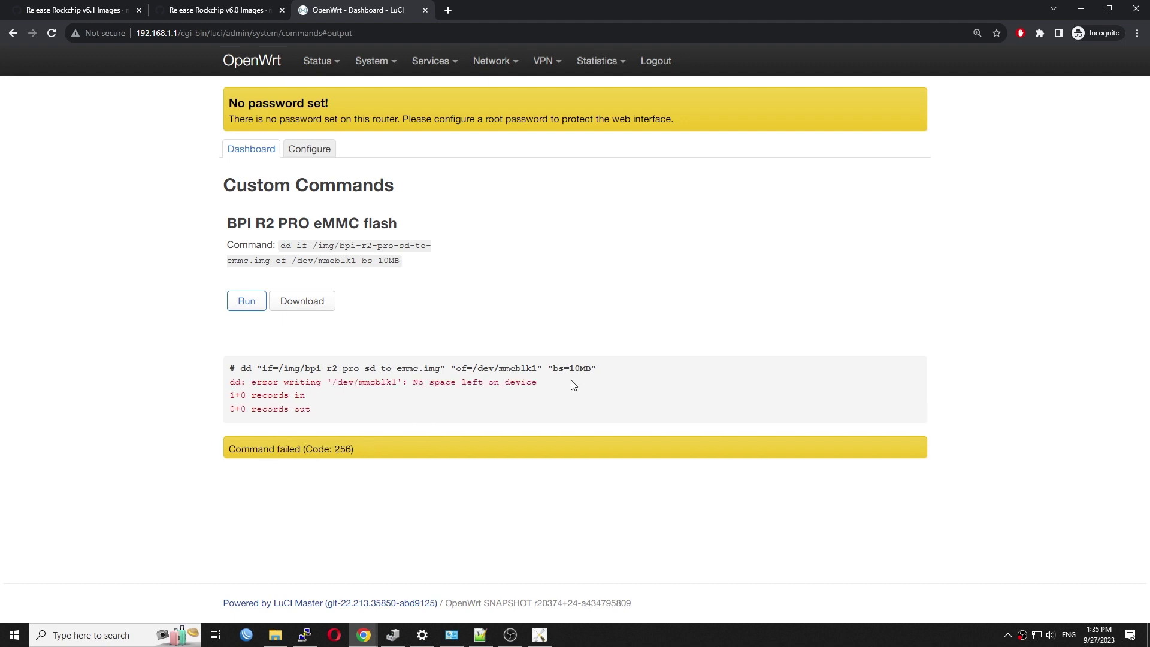
left_click_drag(537, 382, 591, 389)
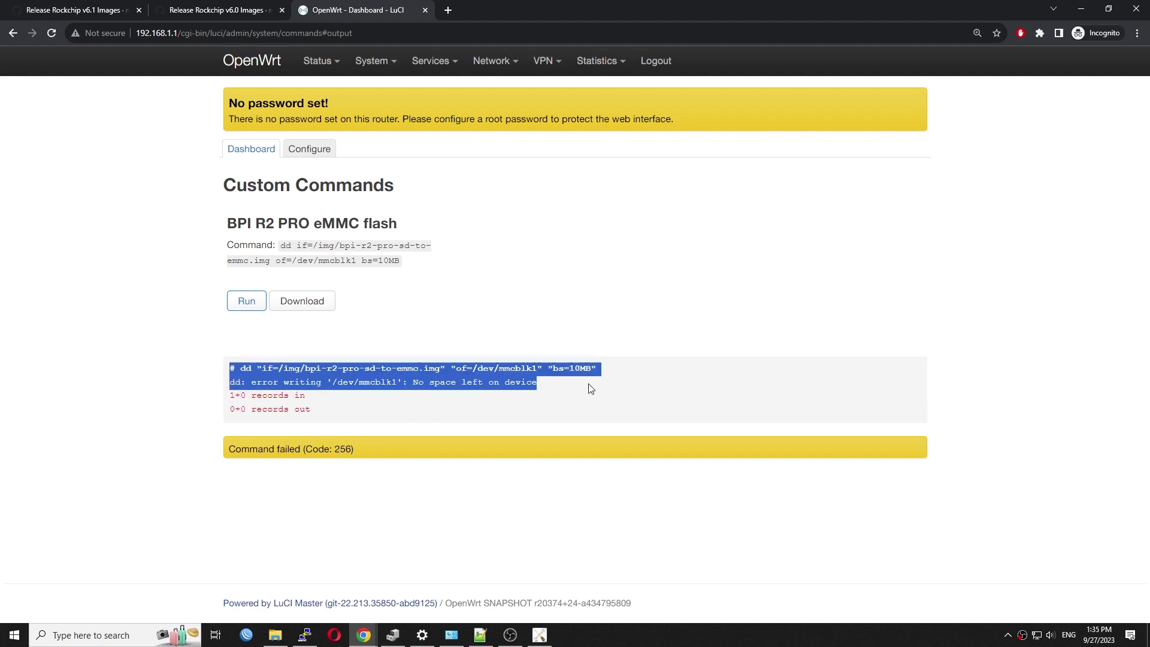
left_click(647, 390)
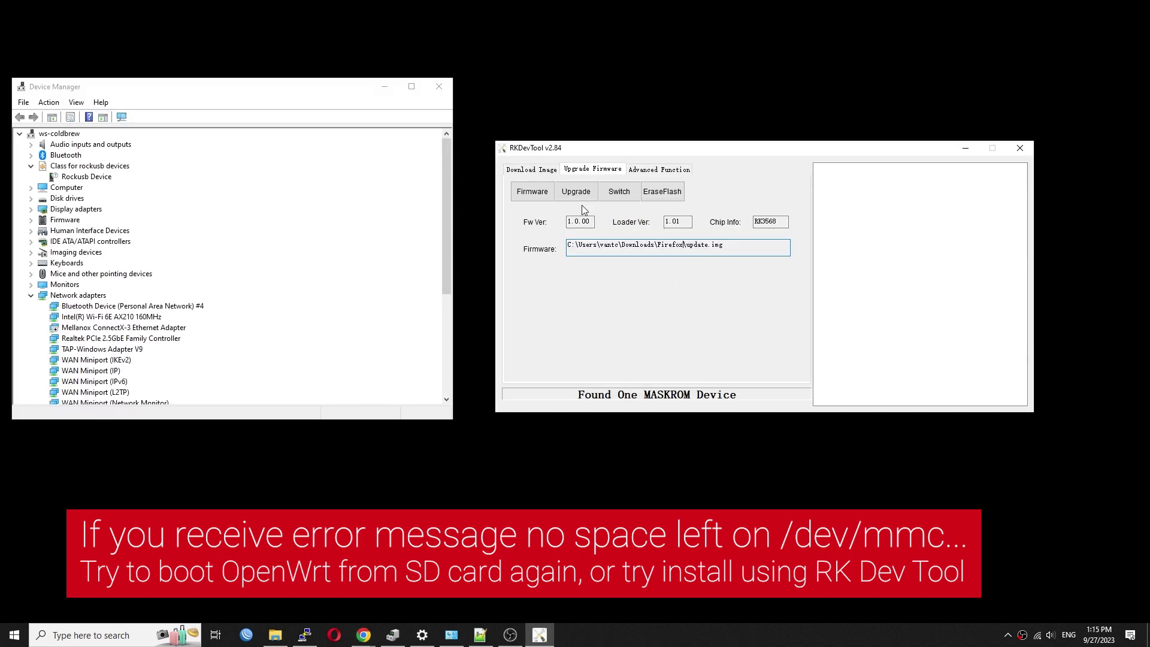
Upgrade the MASKROM board with update.img, then locate the guide's step 6 sysupgrade link
left_click(575, 192)
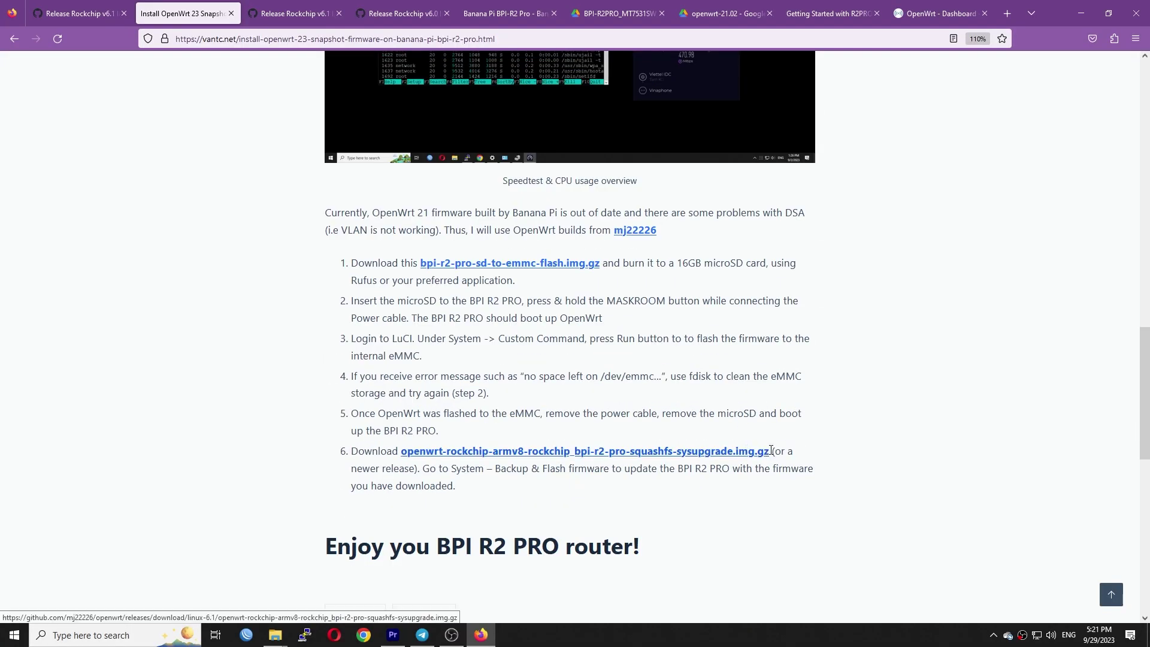
left_click_drag(772, 451, 395, 447)
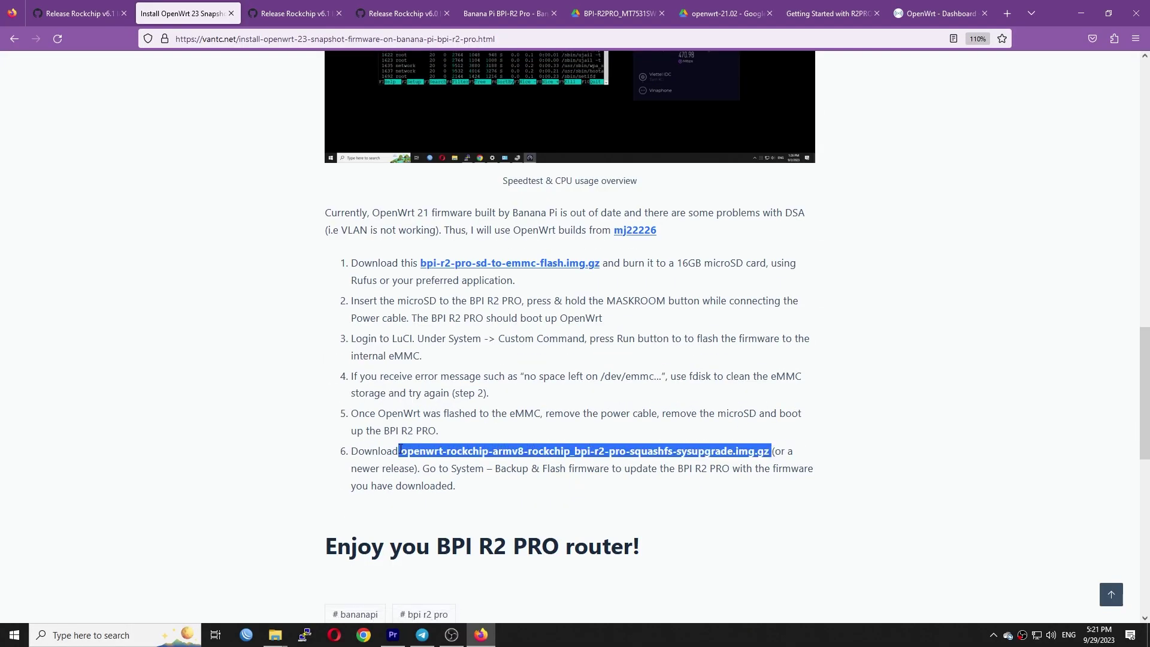
left_click(258, 388)
left_click(299, 13)
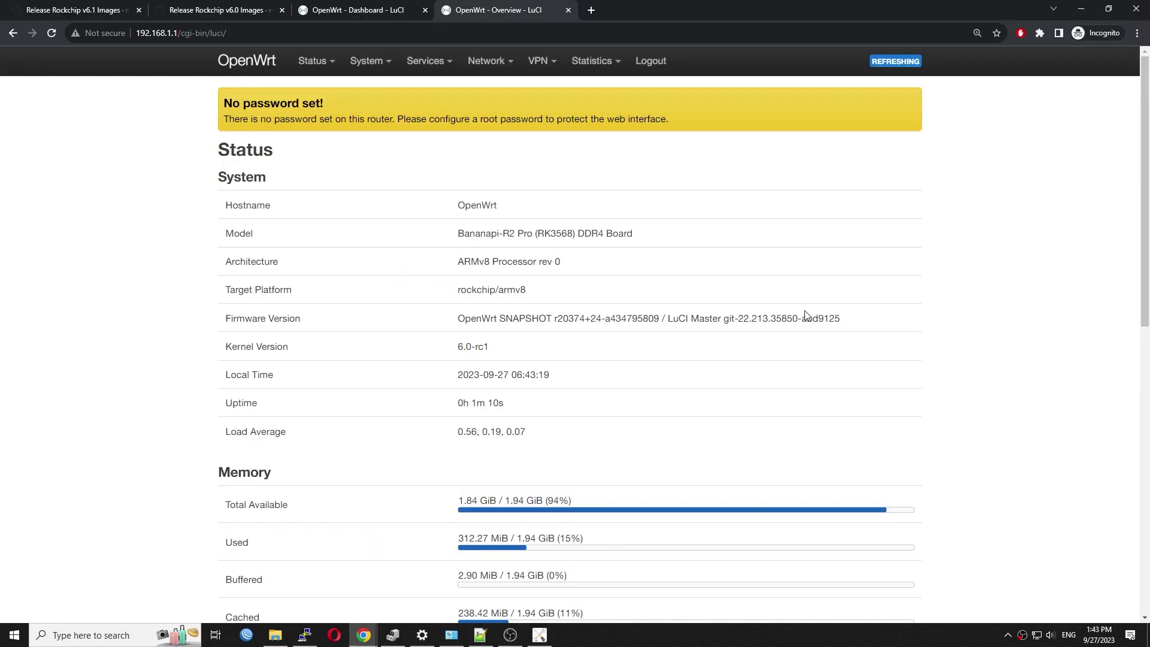
Flash the bpi-r2-pro squashfs sysupgrade .img.gz via Backup / Flash Firmware
mouse_move(385, 69)
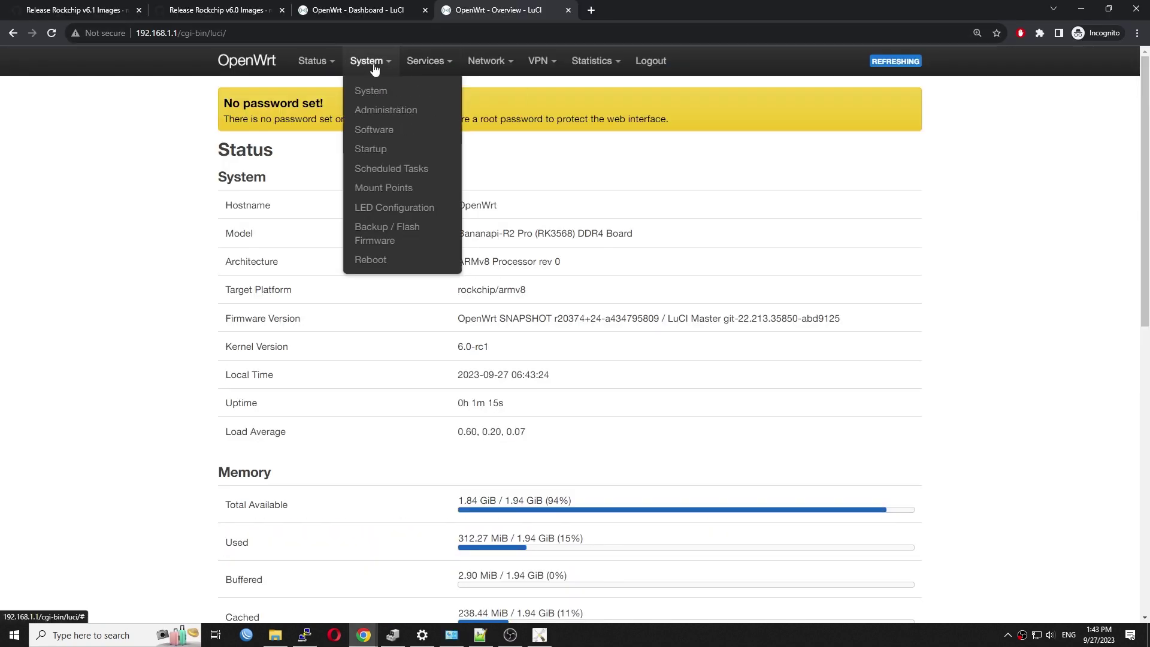
left_click(394, 237)
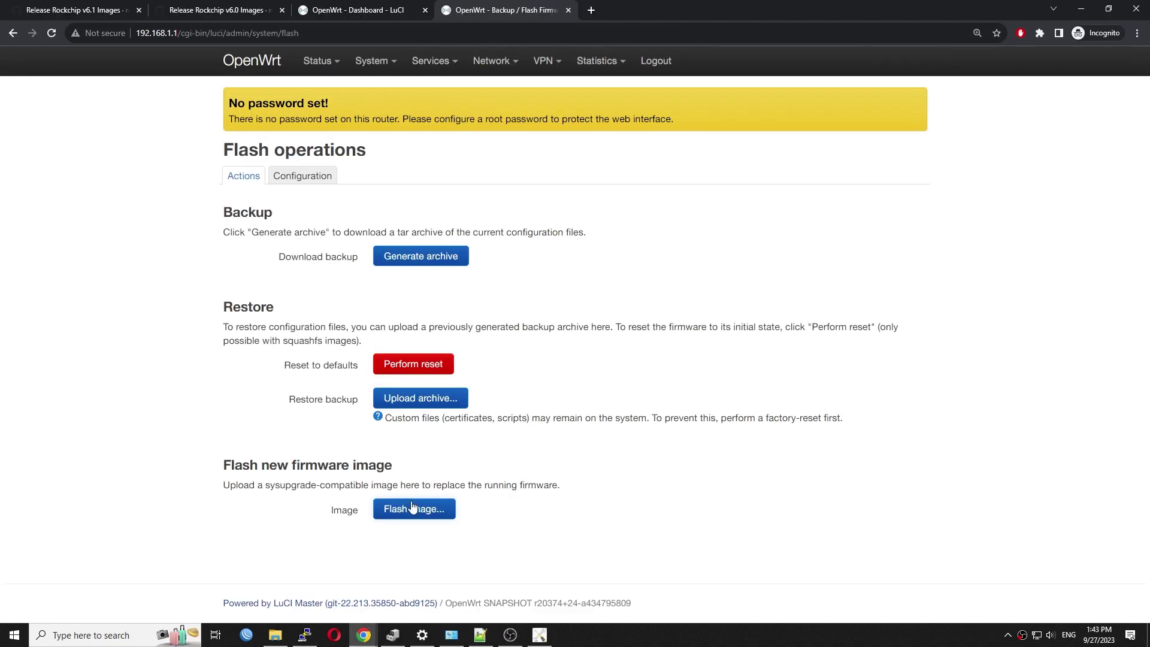
left_click(409, 510)
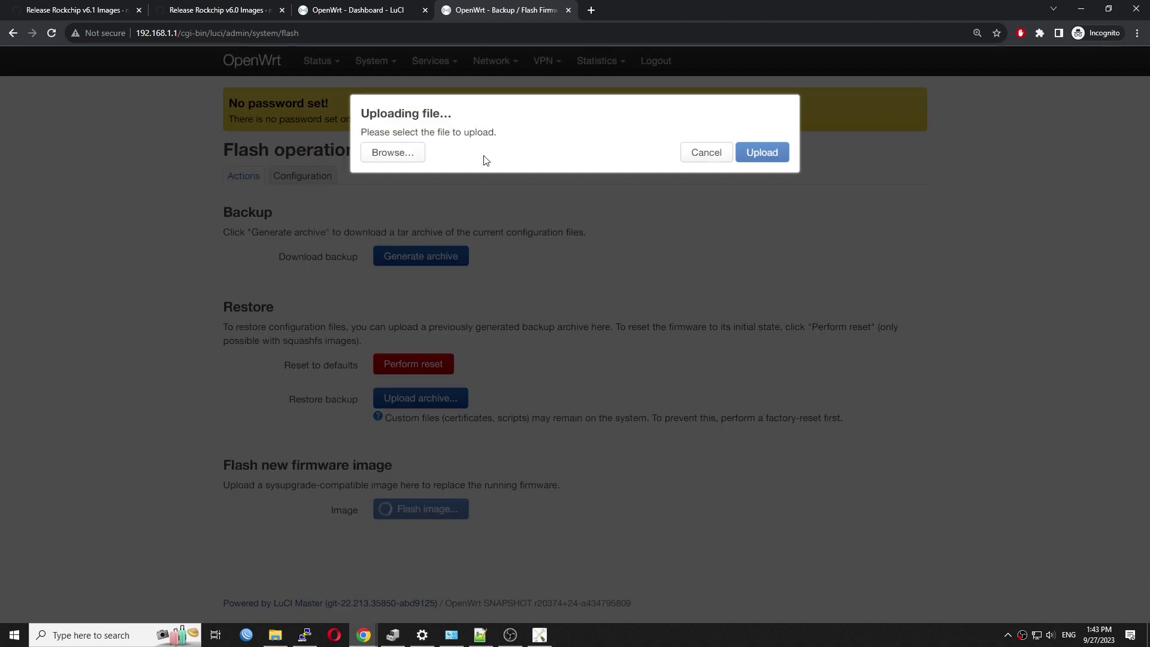
left_click(391, 152)
left_click(494, 205)
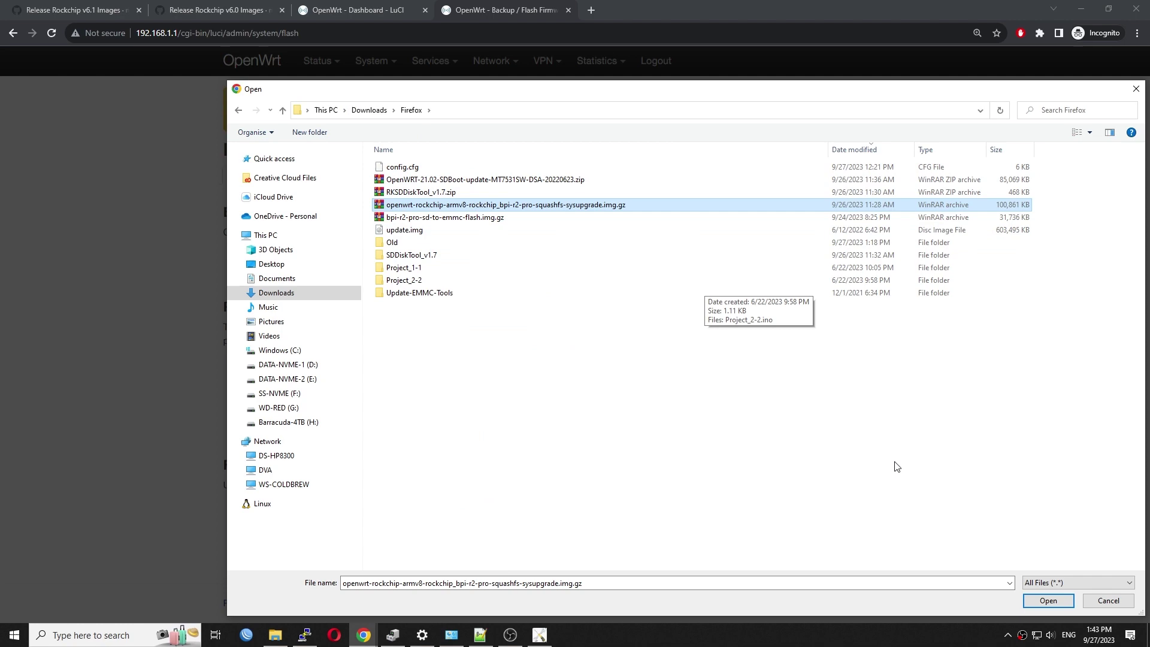
left_click(1047, 600)
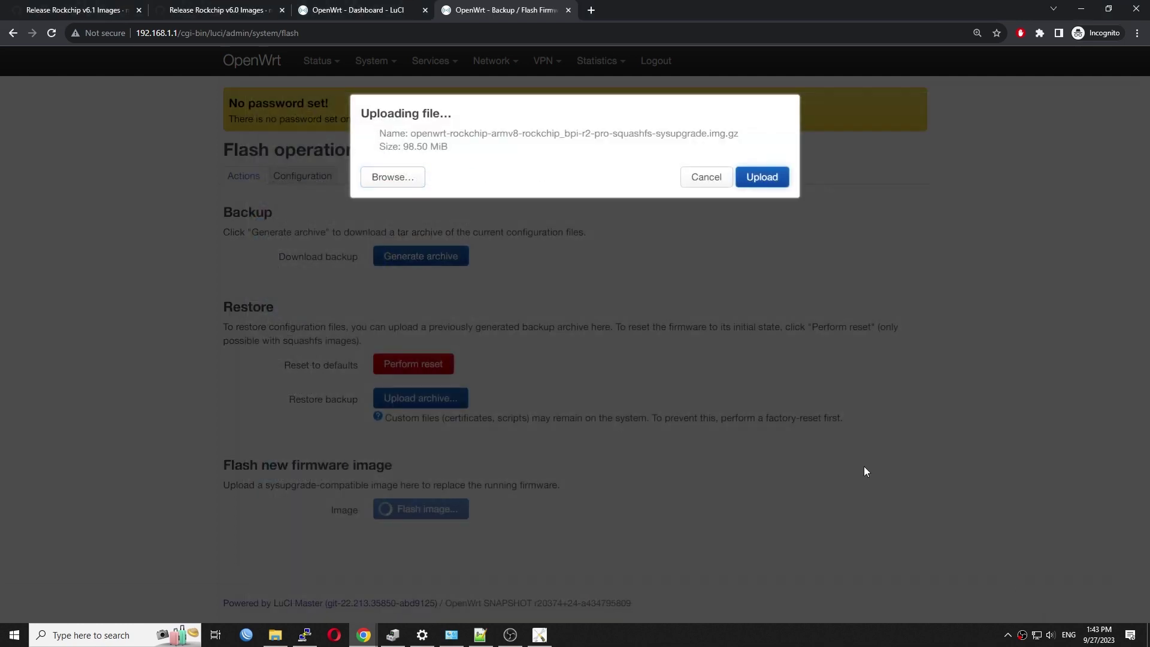
key("Return")
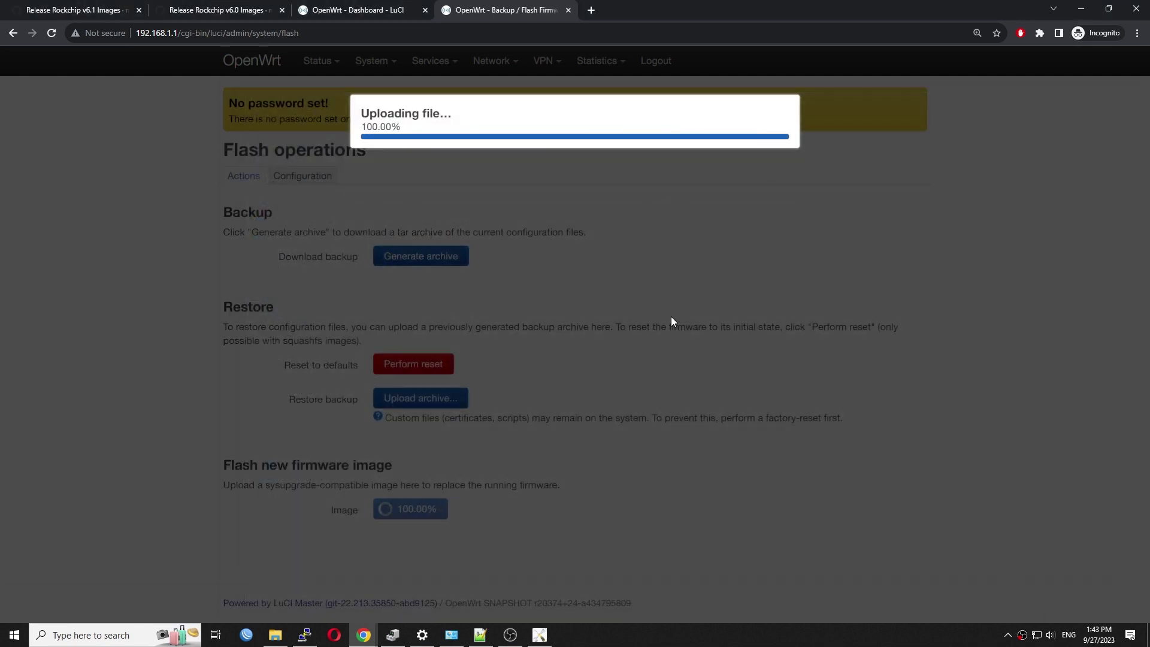
left_click(751, 577)
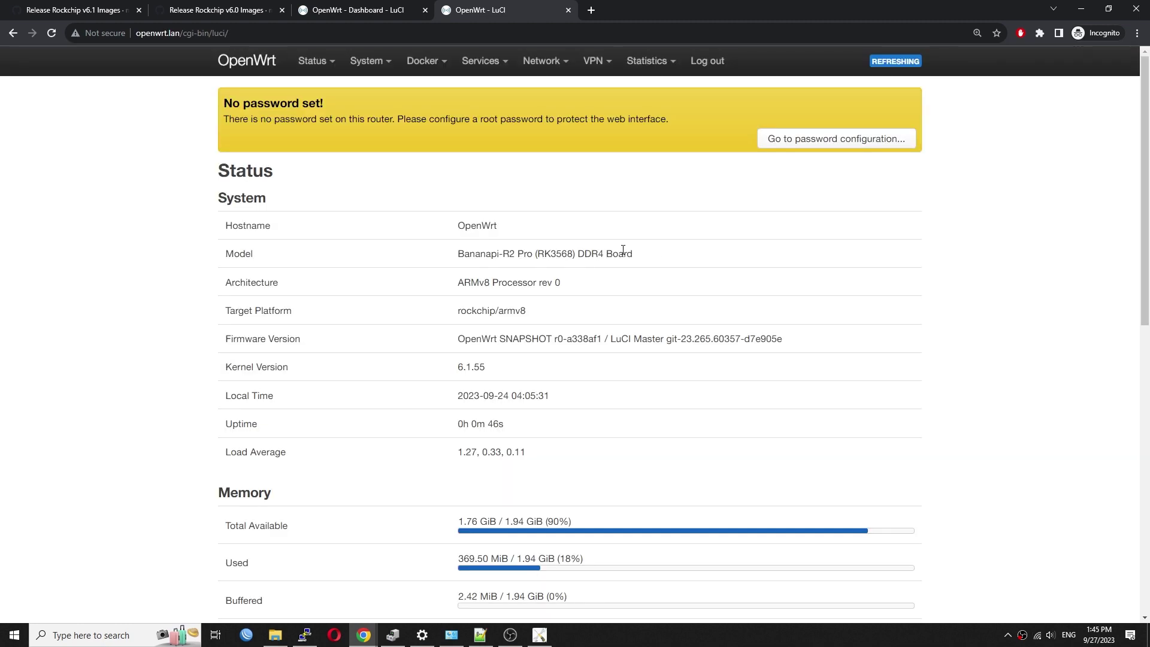
Check the Model and new Firmware Version on the Status page after reboot
left_click_drag(655, 256, 453, 256)
left_click_drag(816, 340, 447, 340)
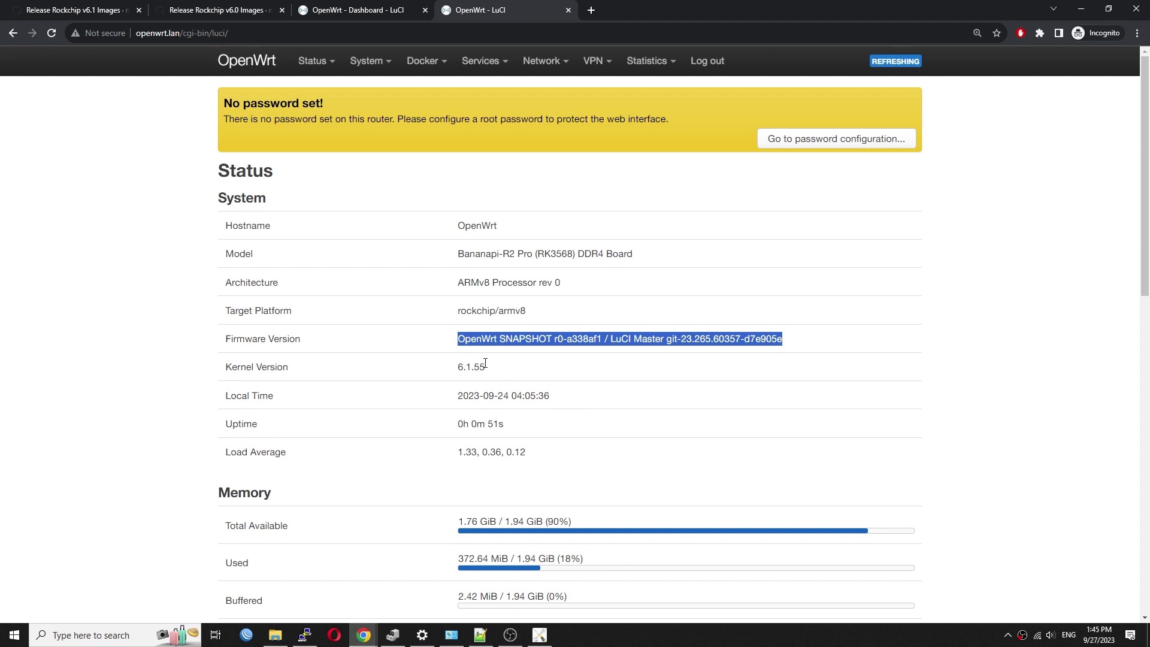
left_click(654, 385)
scroll(654, 387, "down", 7)
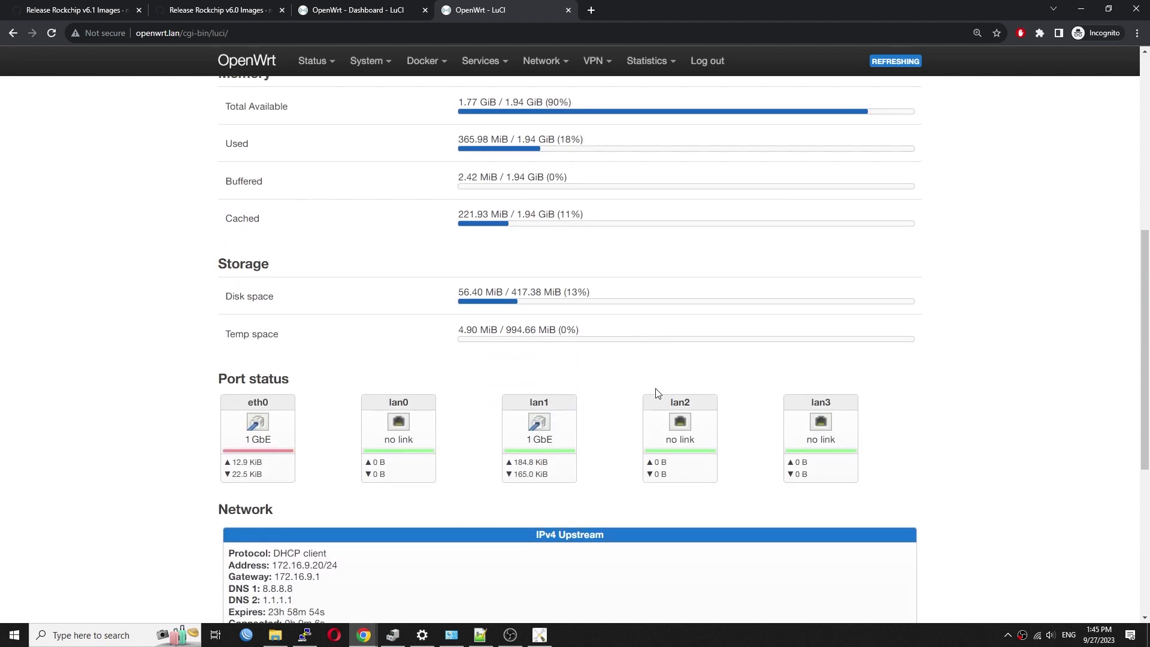
scroll(657, 392, "down", 6)
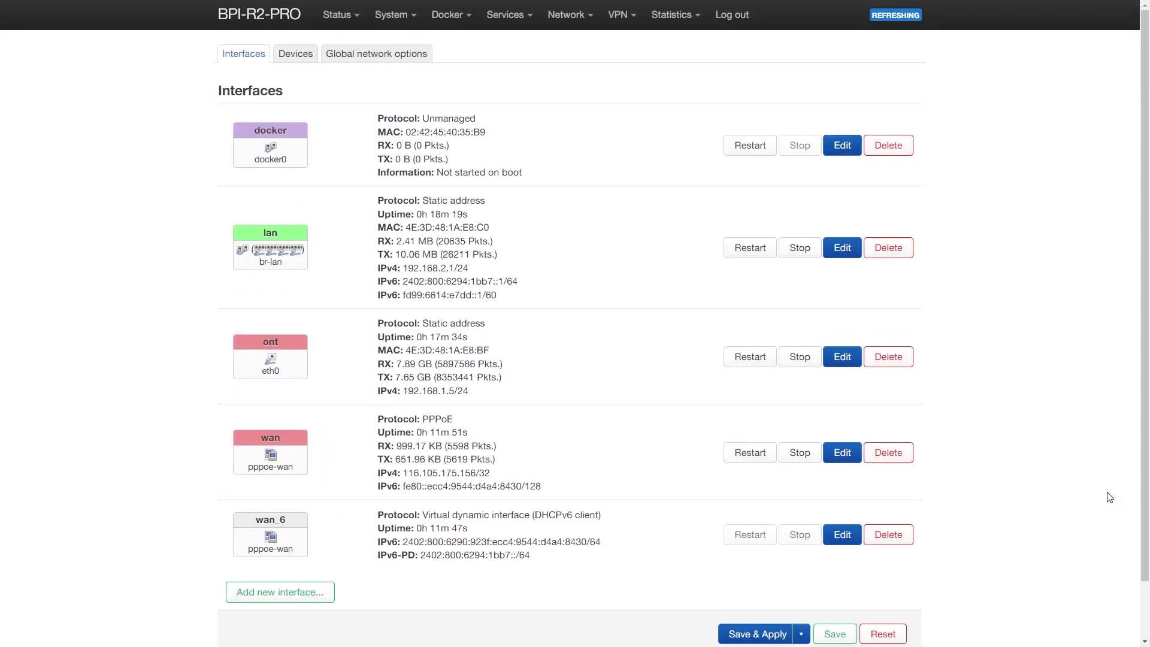
Open the wan interface settings and confirm its device is the eth0.35 VLAN
left_click(846, 457)
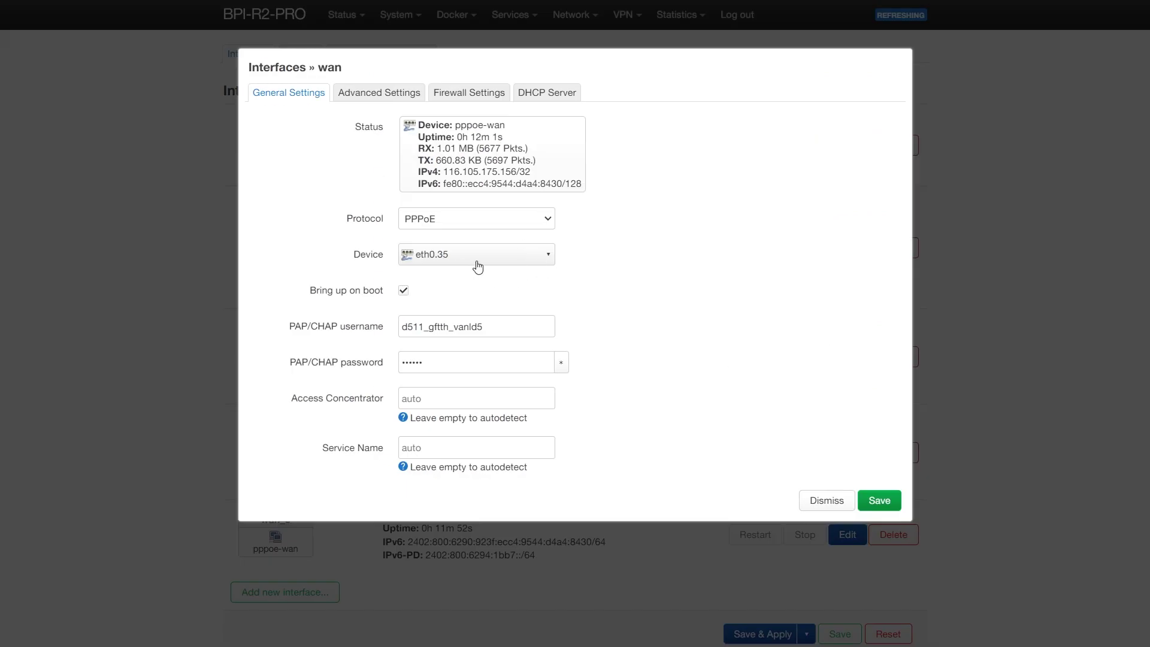
left_click(477, 267)
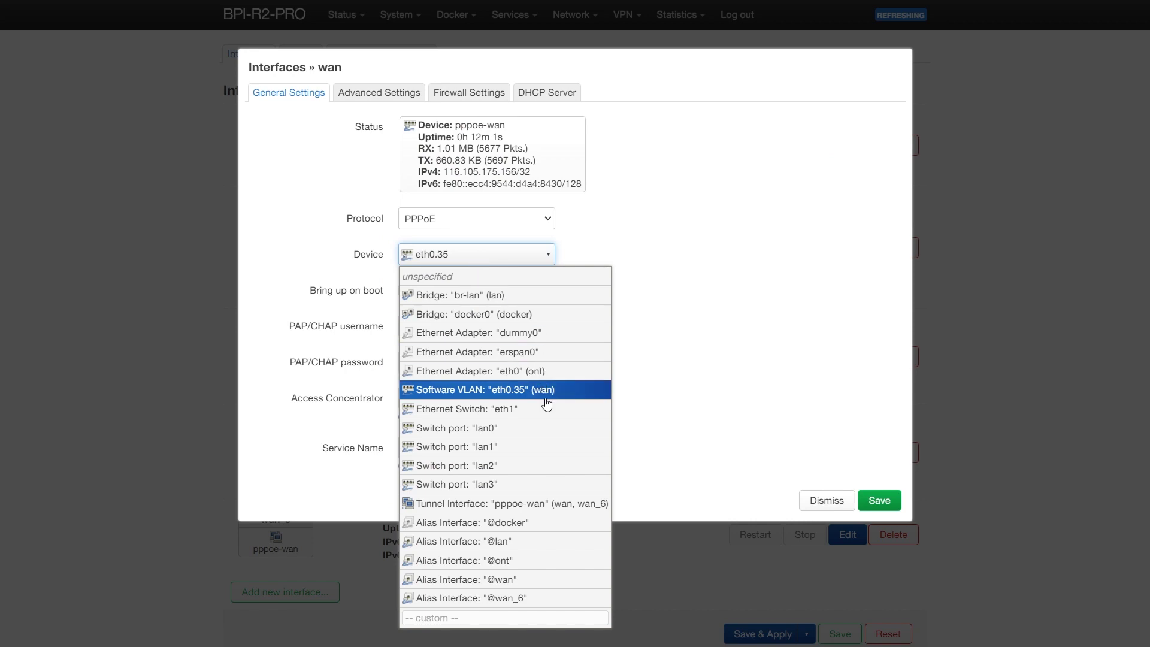
left_click(796, 396)
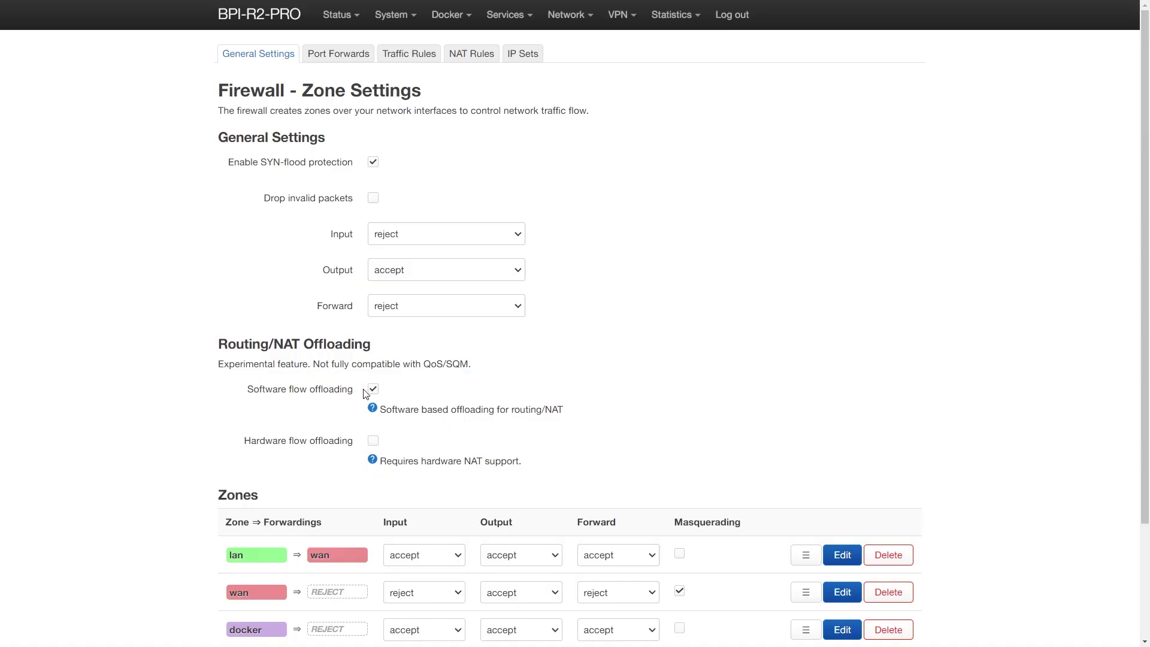
Untick Software flow offloading in the firewall settings and Save & Apply
left_click(296, 389)
scroll(636, 354, "down", 2)
left_click(755, 572)
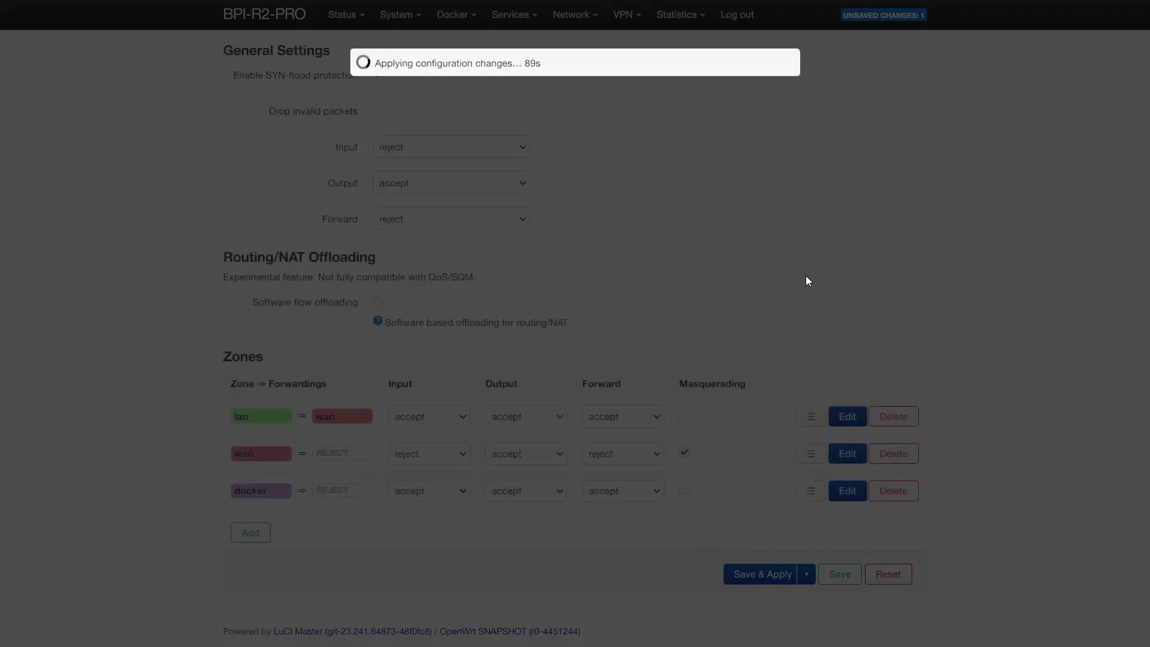